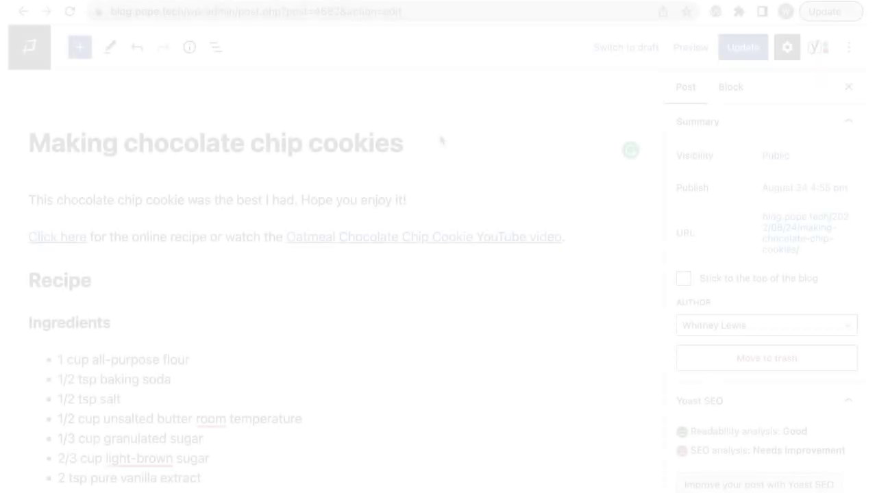
Preview the 'Making chocolate chip cookies' post in a new tab
click(684, 52)
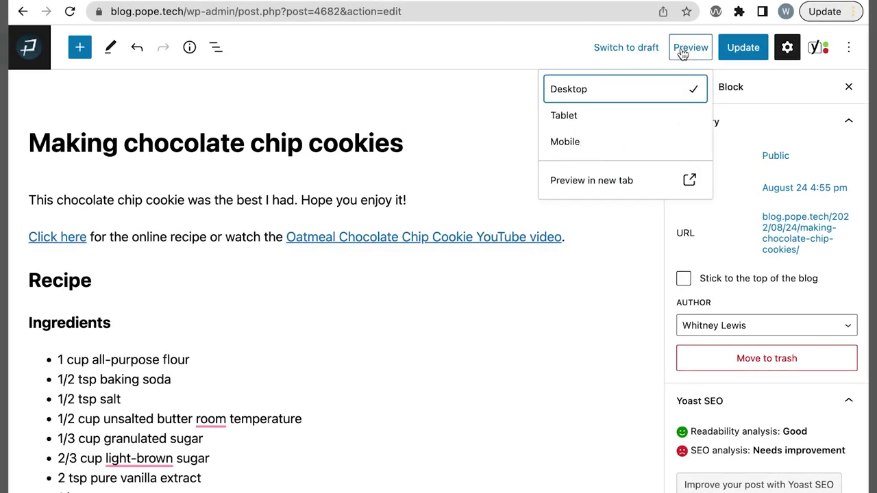
click(620, 181)
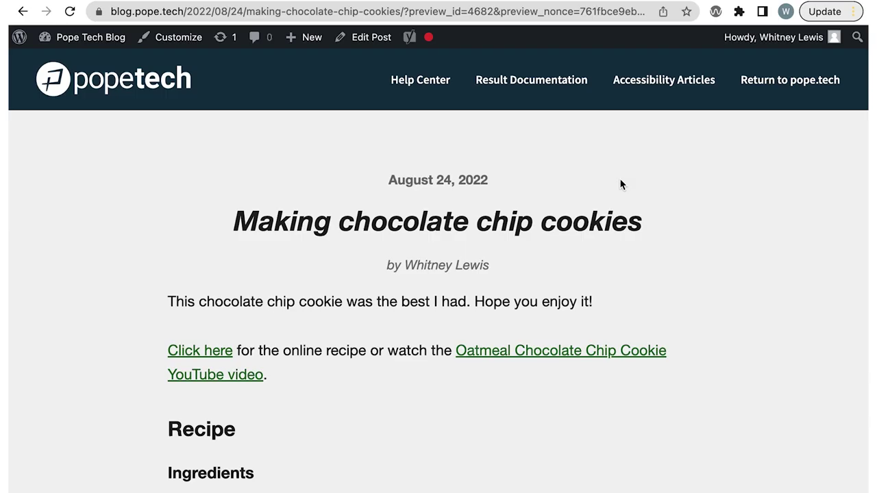
Run WAVE on the preview and browse its Details list of errors, alerts and features
click(715, 15)
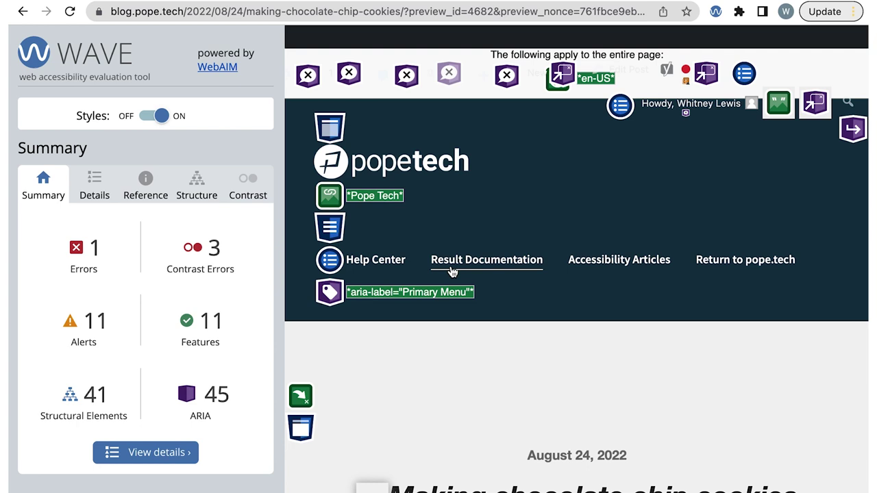
click(96, 181)
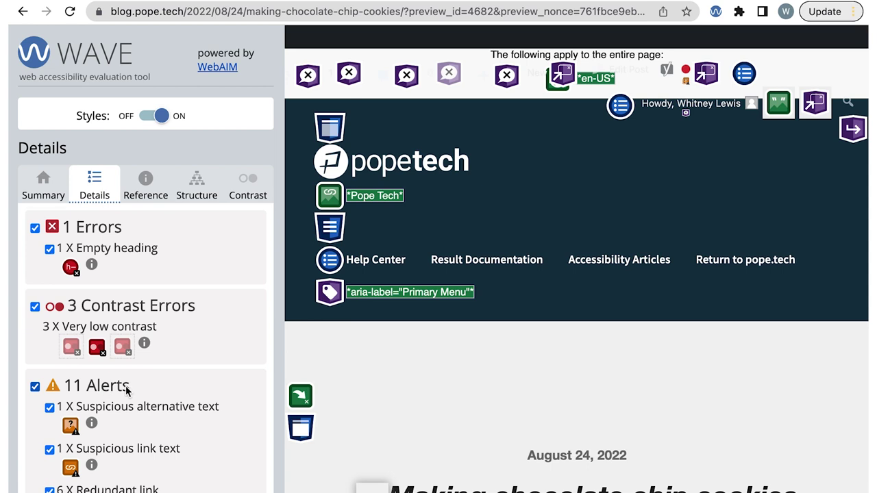
scroll(123, 384, down, 5)
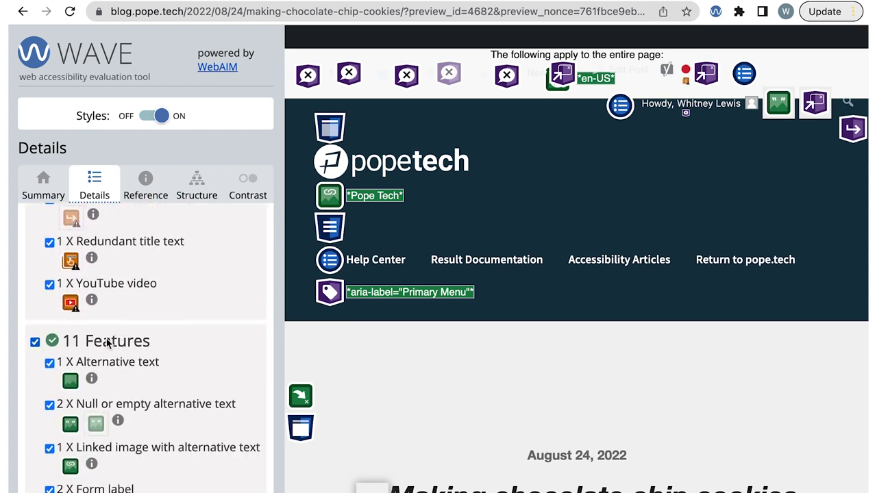
scroll(179, 276, up, 1)
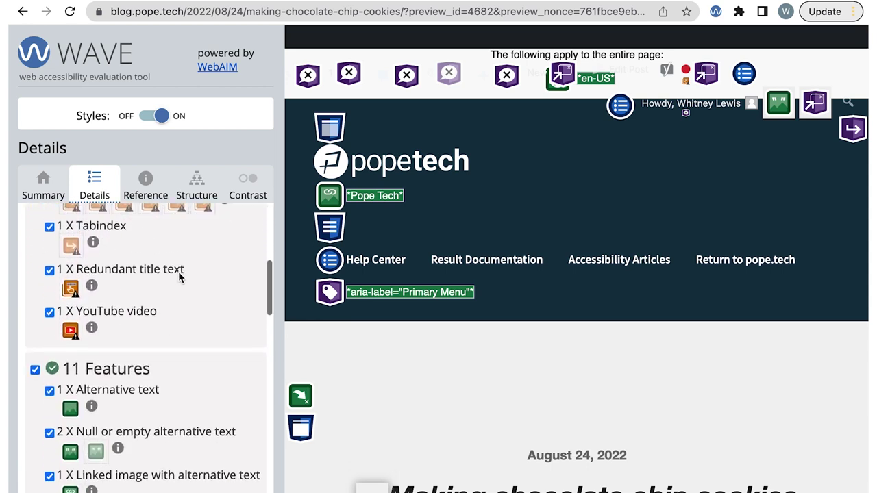
scroll(178, 276, up, 5)
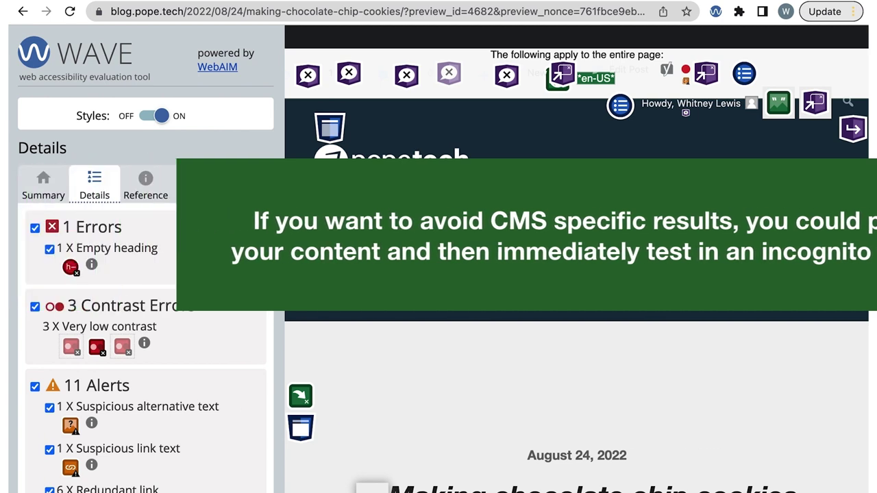
scroll(178, 276, down, 2)
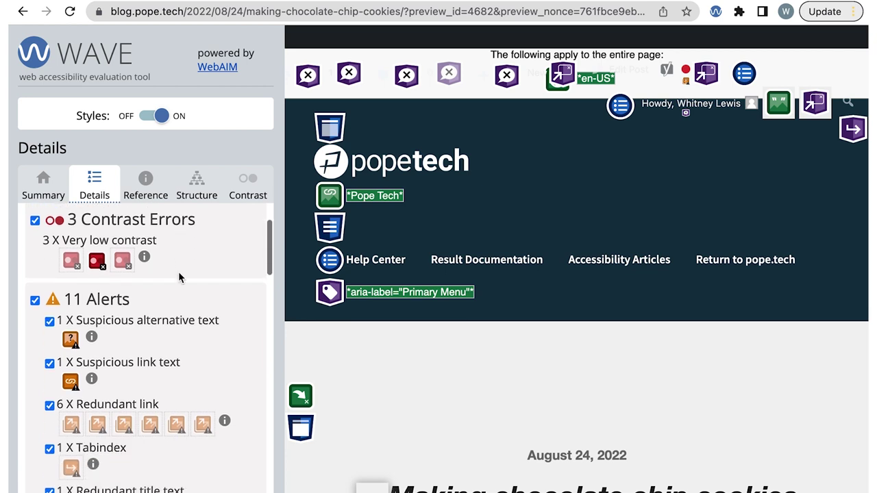
Hide the 3 contrast errors plus the Redundant link, Tabindex and Redundant title text alerts
click(35, 219)
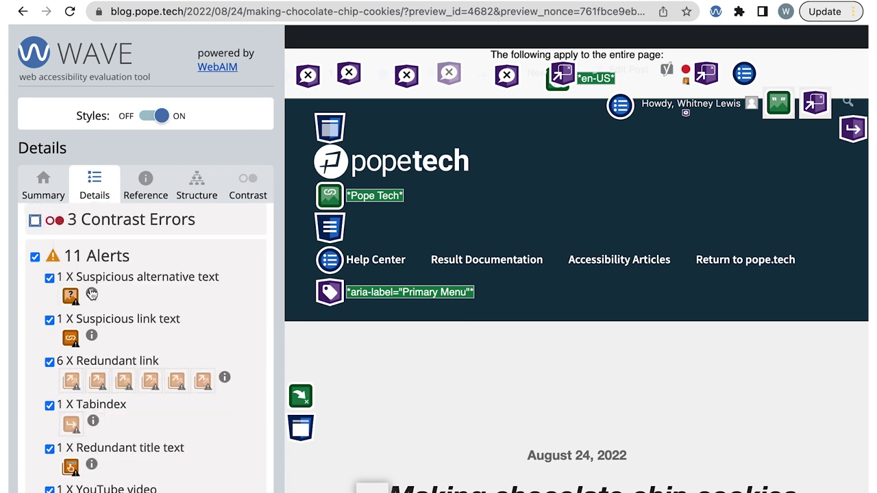
scroll(48, 295, down, 2)
click(49, 304)
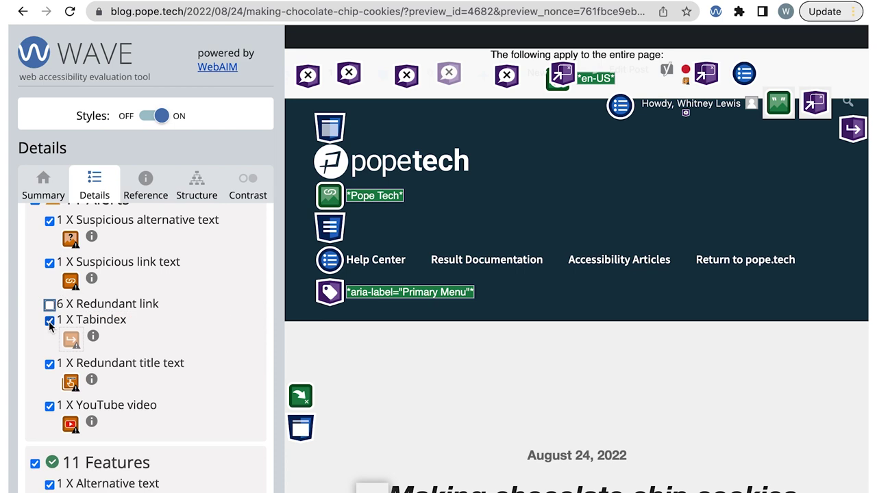
click(50, 320)
click(50, 337)
Hide the alt-text, form label, skip link and language features, and all 45 ARIA markers
scroll(48, 356, down, 4)
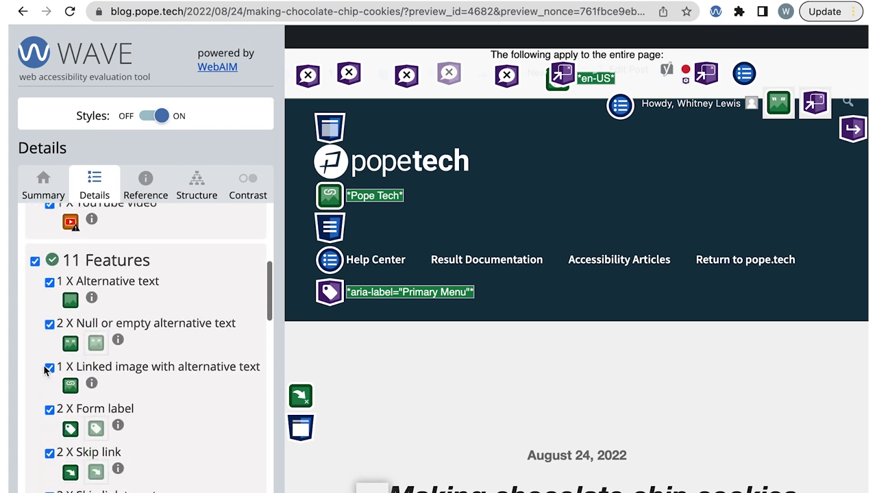
click(51, 319)
click(51, 335)
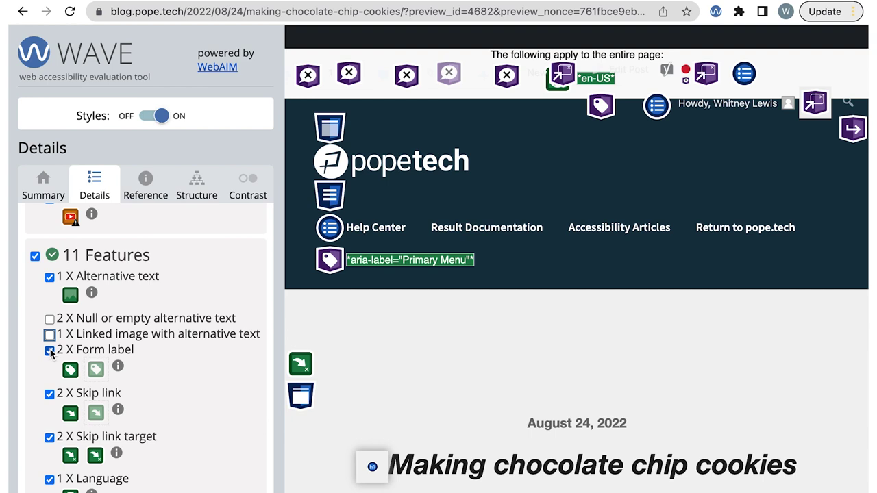
click(50, 350)
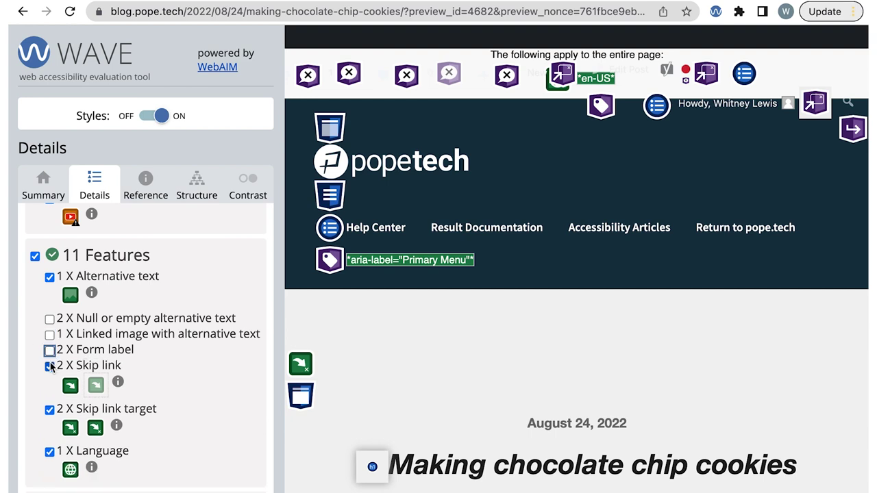
click(50, 367)
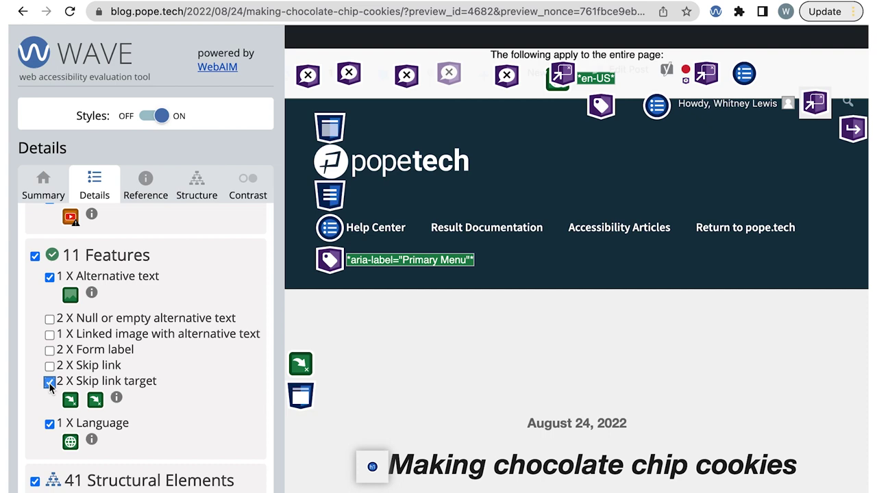
click(49, 383)
click(49, 393)
scroll(50, 404, down, 4)
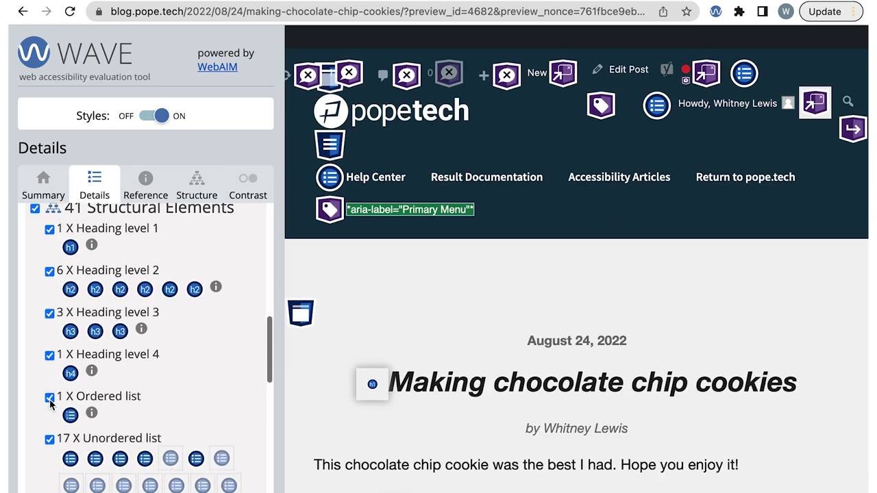
scroll(49, 404, down, 5)
click(35, 393)
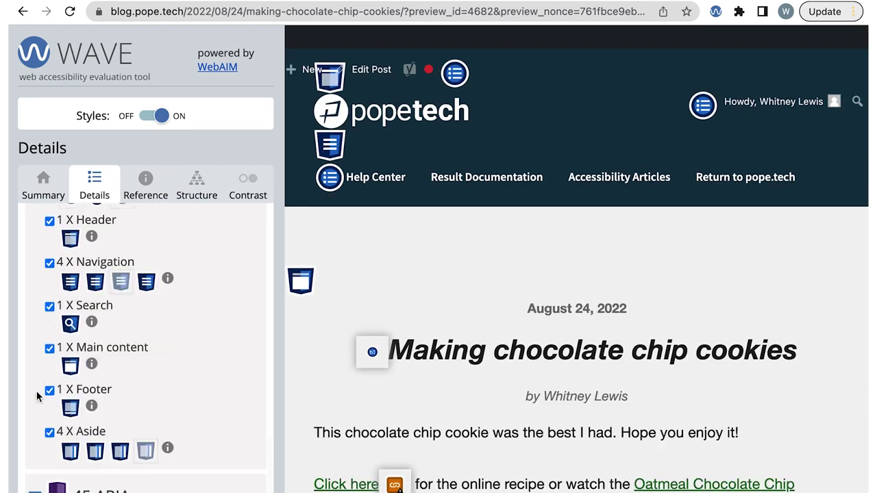
Locate the suspicious 'Click here' link text in the post
scroll(47, 356, up, 10)
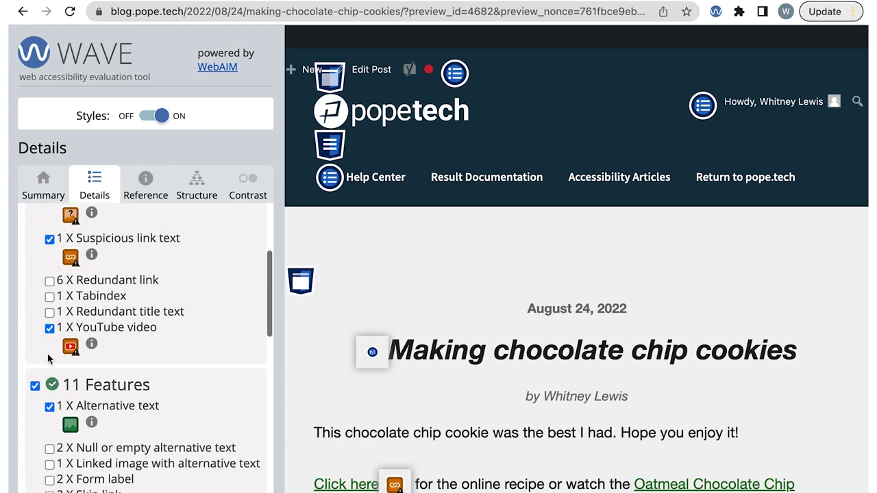
scroll(49, 356, up, 3)
click(71, 341)
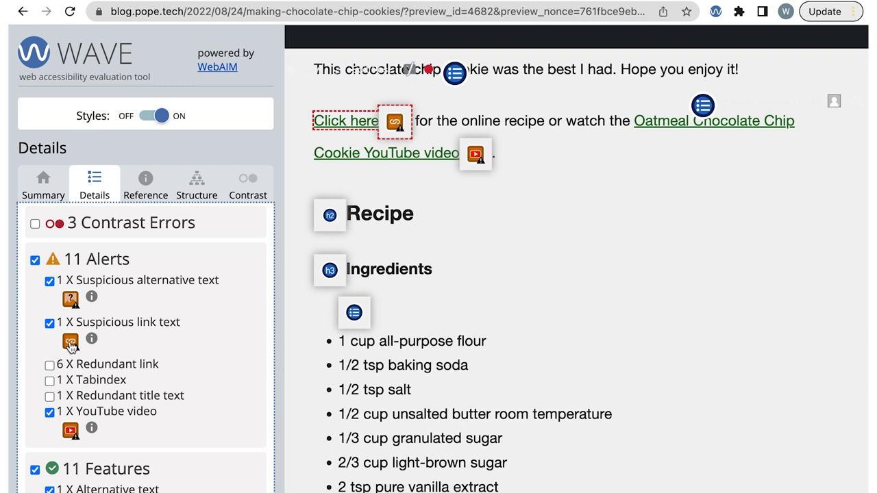
Show the 6 Redundant link alerts again, then hide them once more
scroll(70, 345, down, 1)
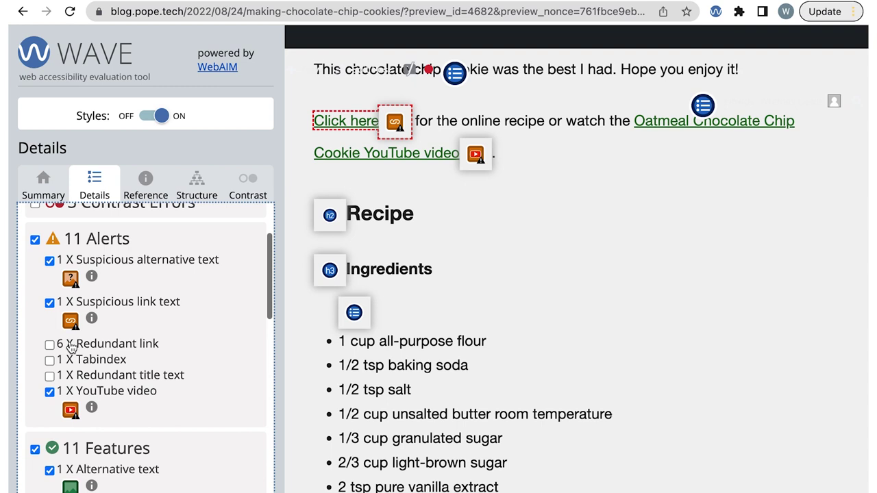
click(49, 344)
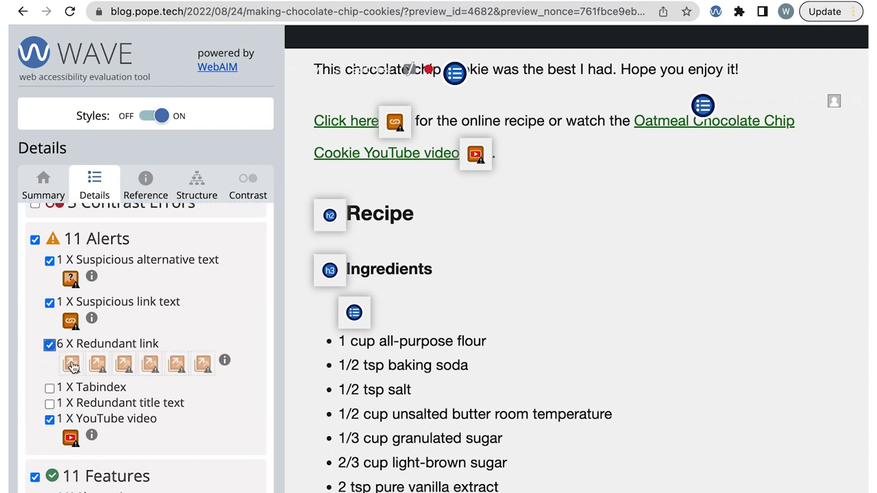
click(49, 345)
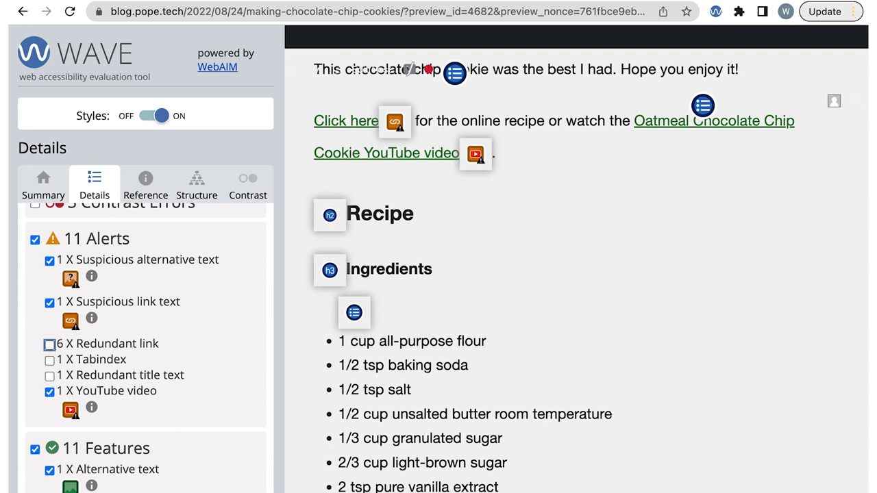
scroll(116, 286, up, 3)
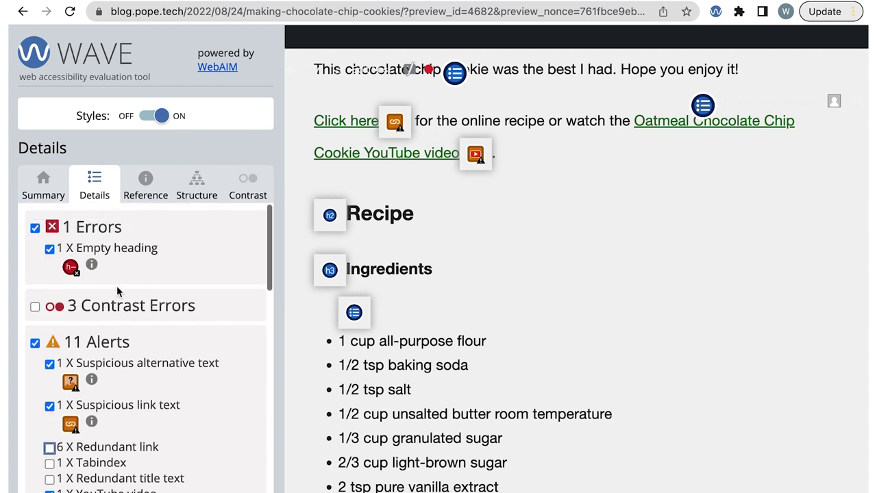
Find the empty heading, then the cookie image whose alt text is 'image23424.jpg'
click(73, 268)
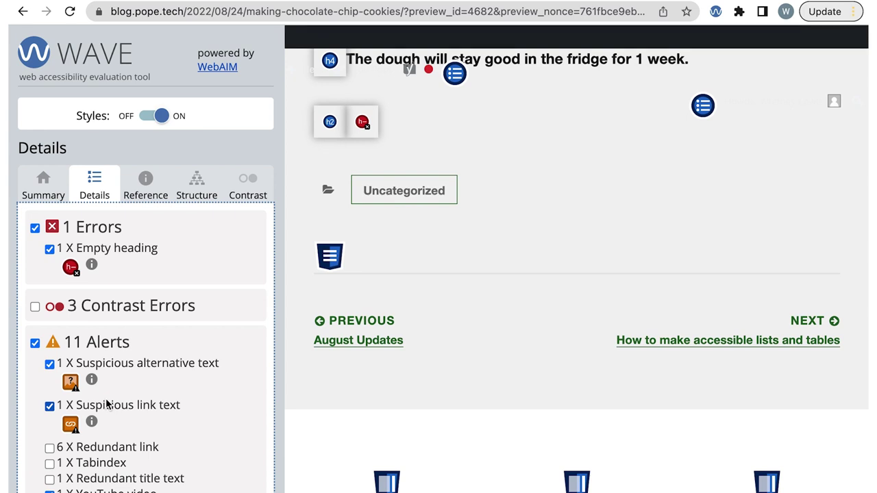
click(71, 383)
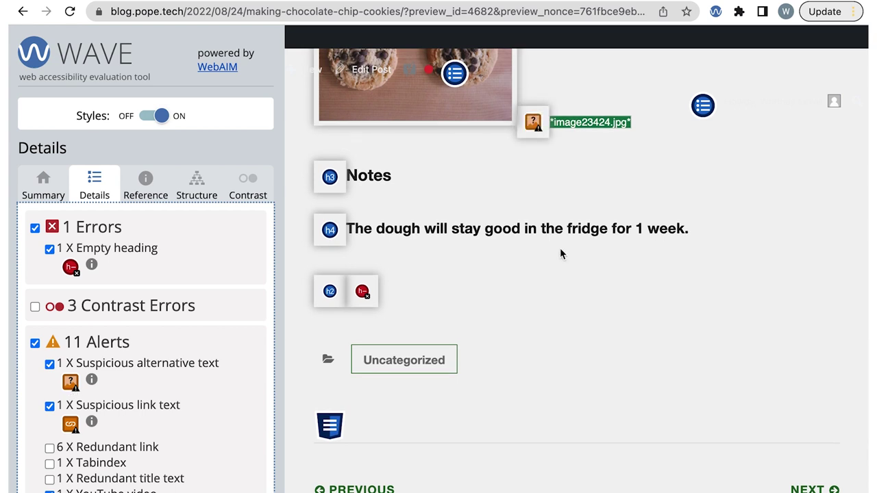
scroll(536, 259, up, 5)
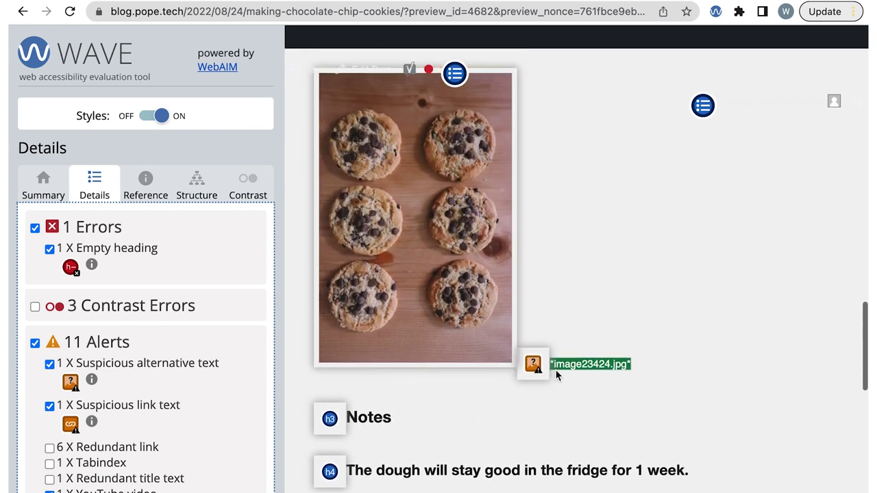
drag(553, 364, 635, 367)
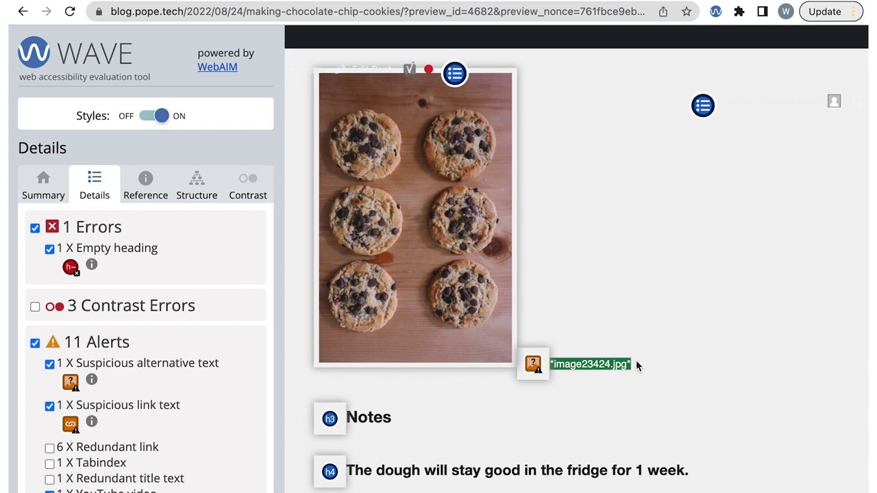
Locate the 'Click here' link and read the Suspicious link text reference guidance
click(71, 423)
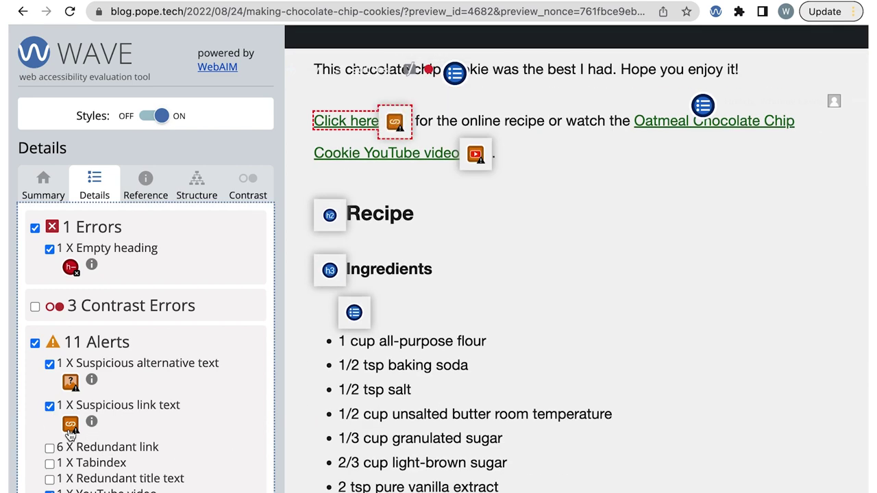
click(395, 126)
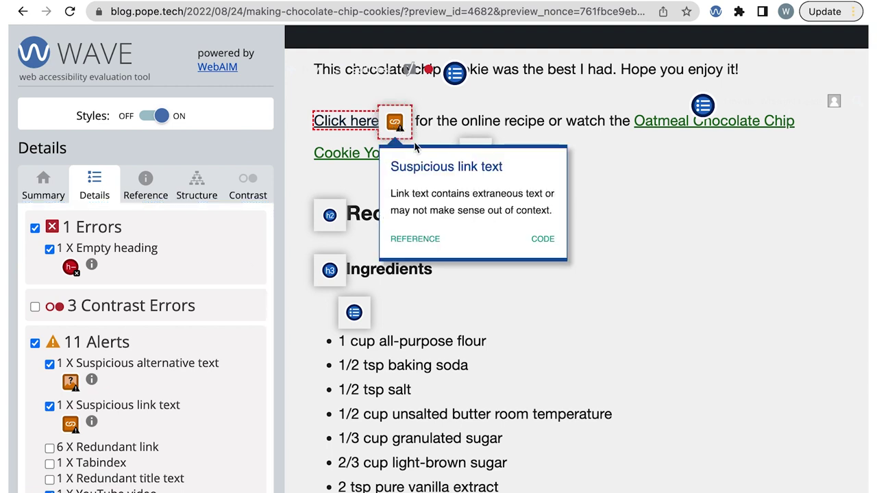
click(411, 240)
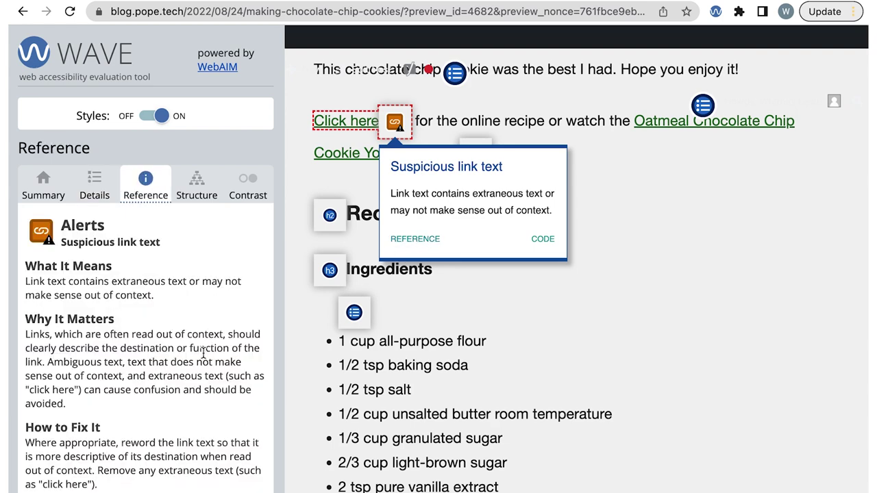
scroll(203, 351, down, 1)
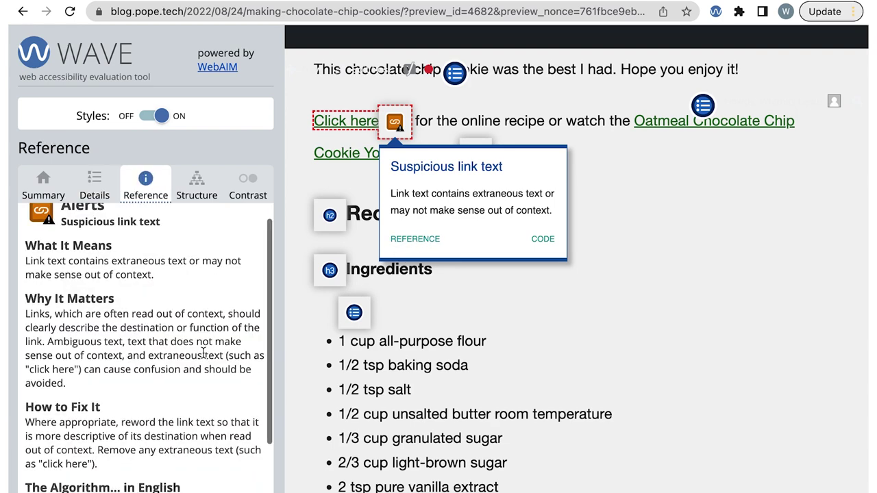
Return to Details and locate the flagged Oatmeal Chocolate Chip Cookie YouTube video link
click(94, 179)
scroll(164, 421, down, 3)
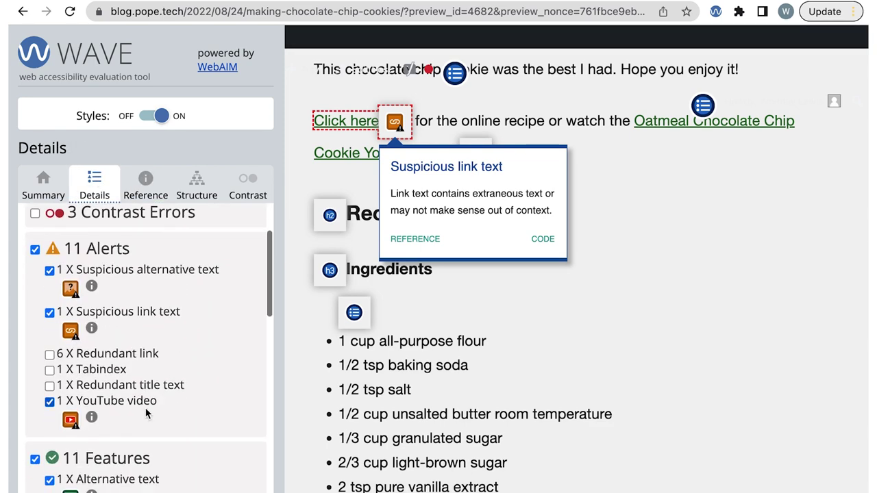
click(71, 420)
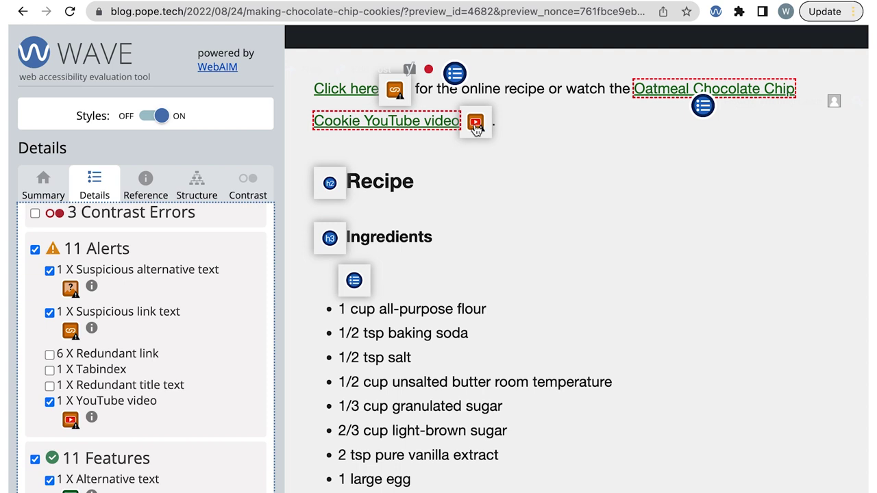
scroll(203, 355, down, 4)
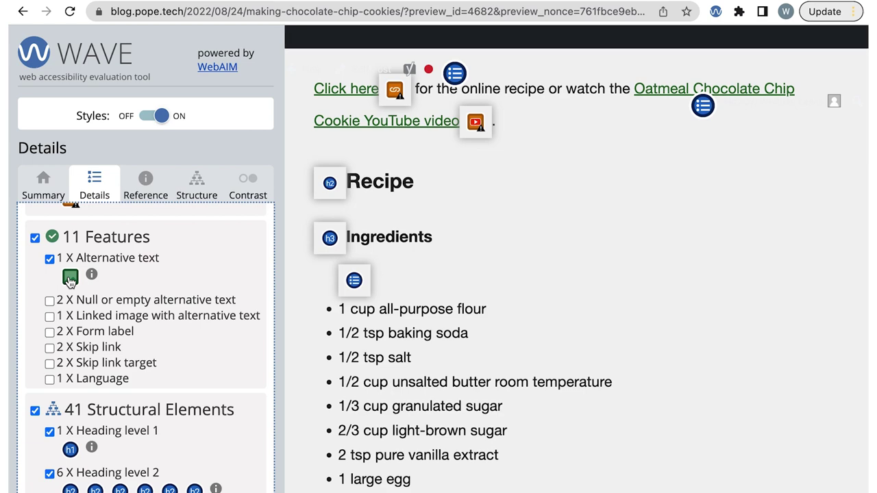
Find the stand-mixer image and inspect its 'Making cookies' alternative text label
click(70, 277)
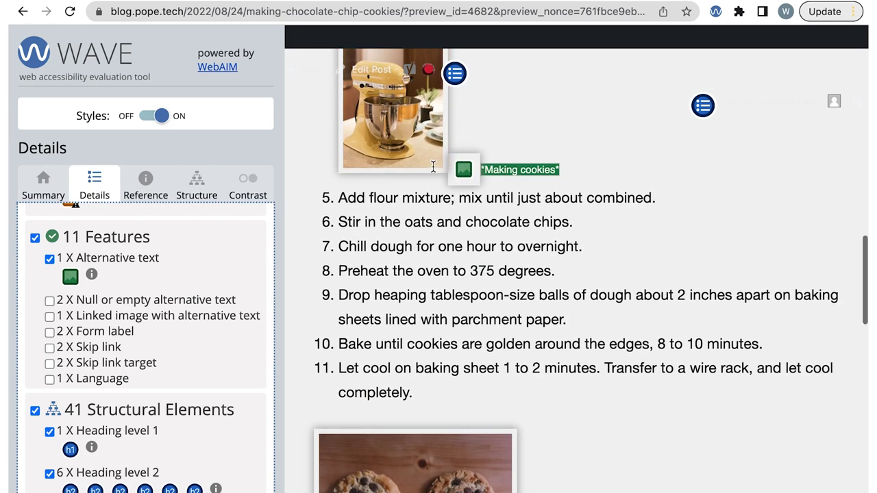
scroll(435, 174, up, 2)
drag(561, 240, 524, 243)
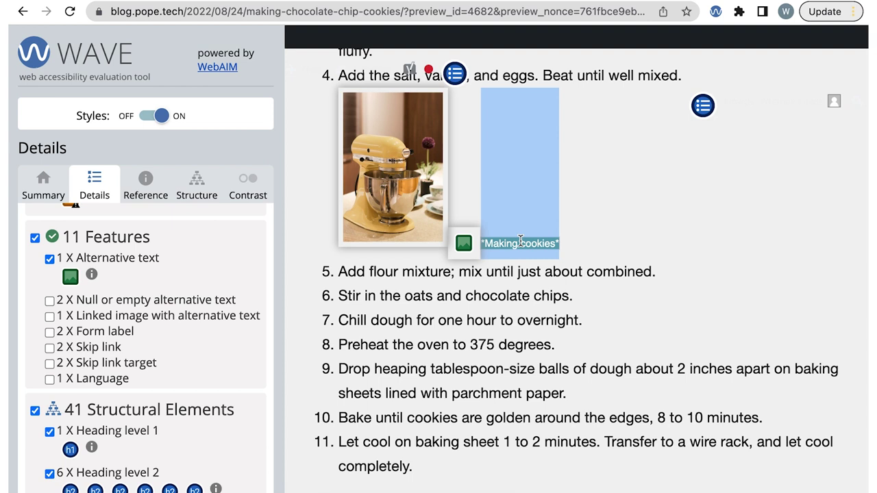
click(534, 243)
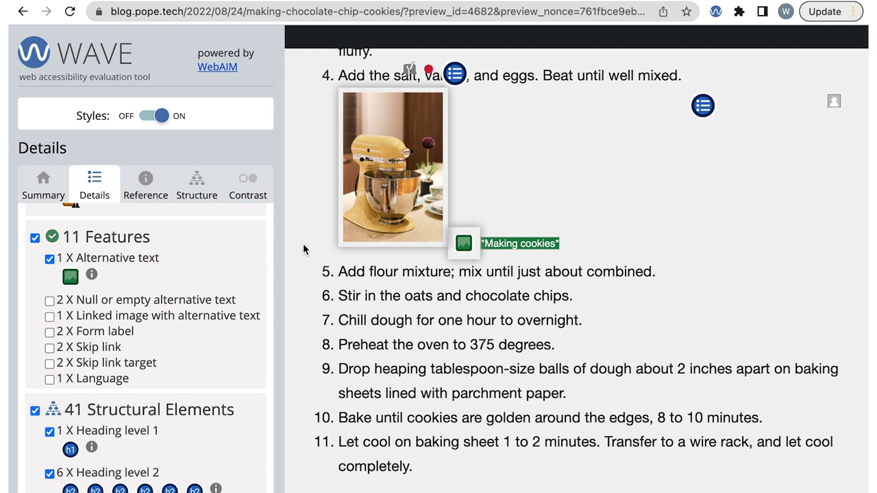
Show the Structure outline and inspect the Main landmark and the h4 fridge note
click(194, 195)
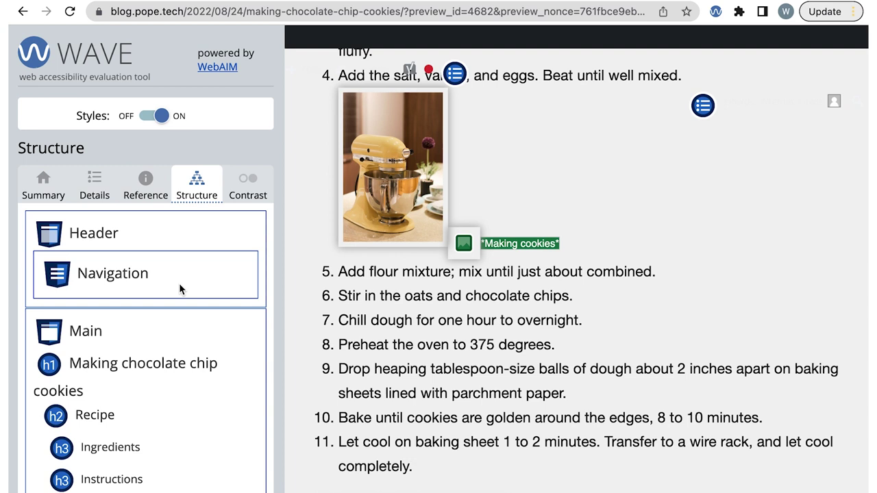
scroll(159, 385, down, 5)
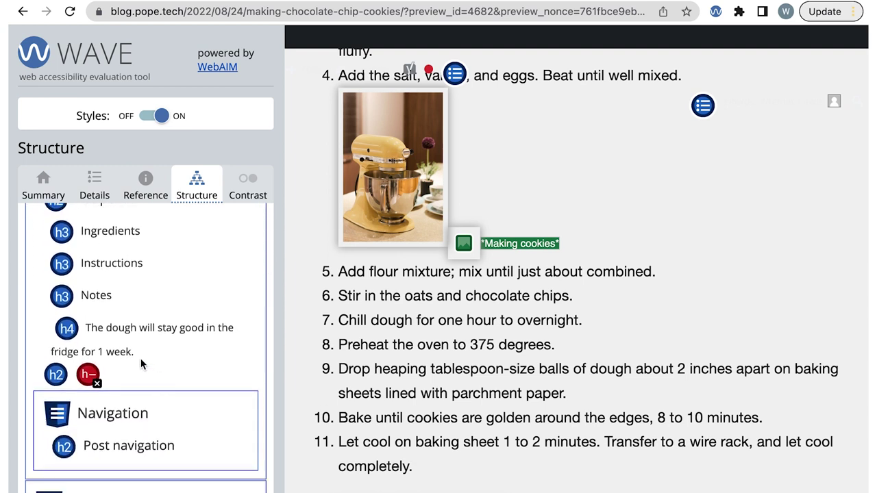
scroll(140, 358, up, 3)
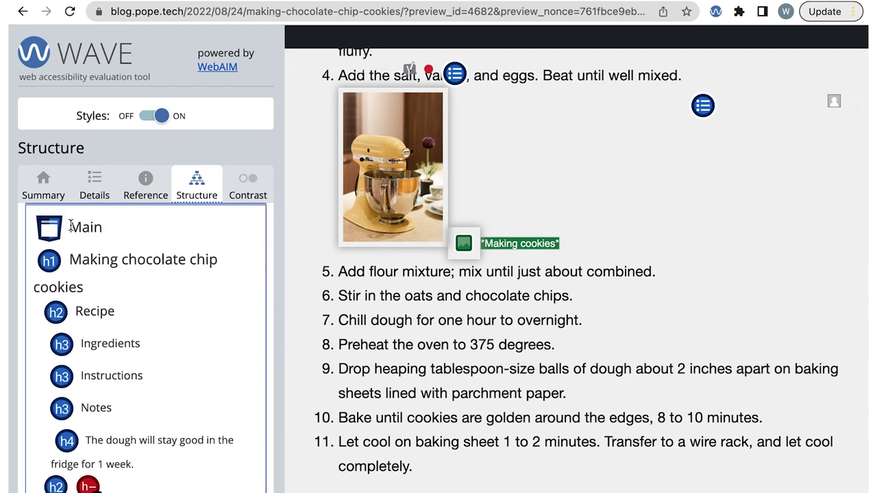
drag(67, 228, 95, 230)
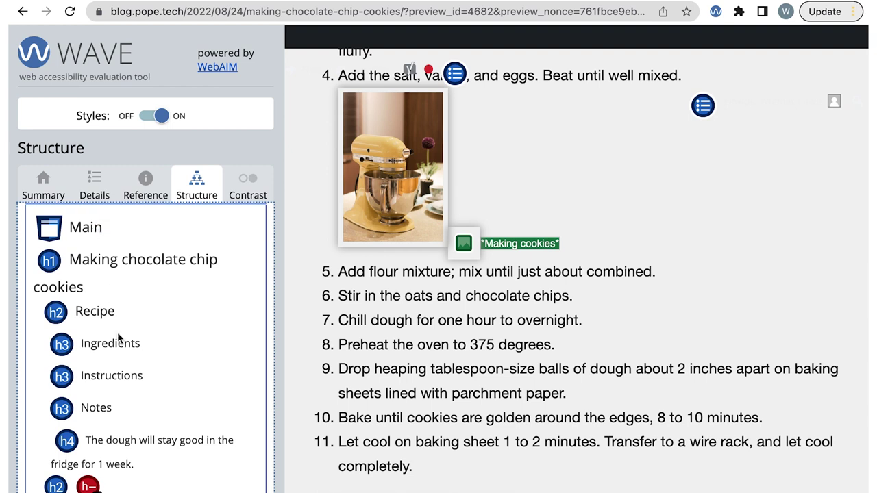
click(135, 466)
drag(135, 466, 91, 442)
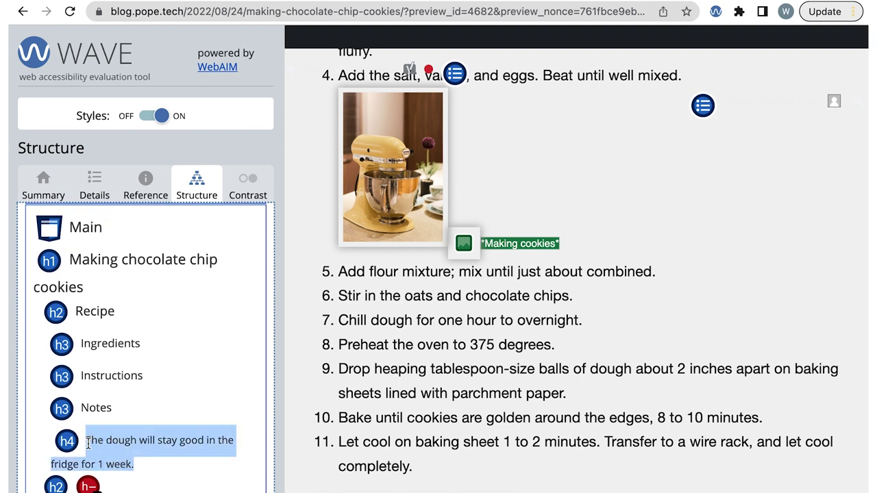
click(118, 441)
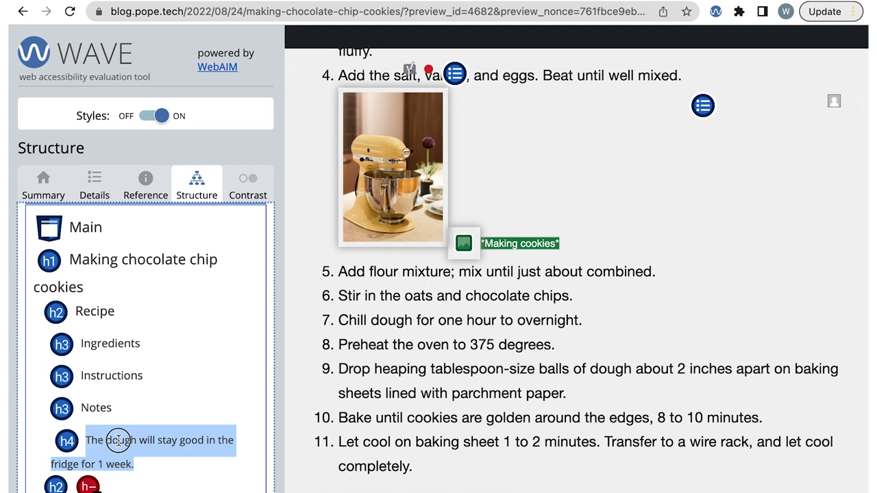